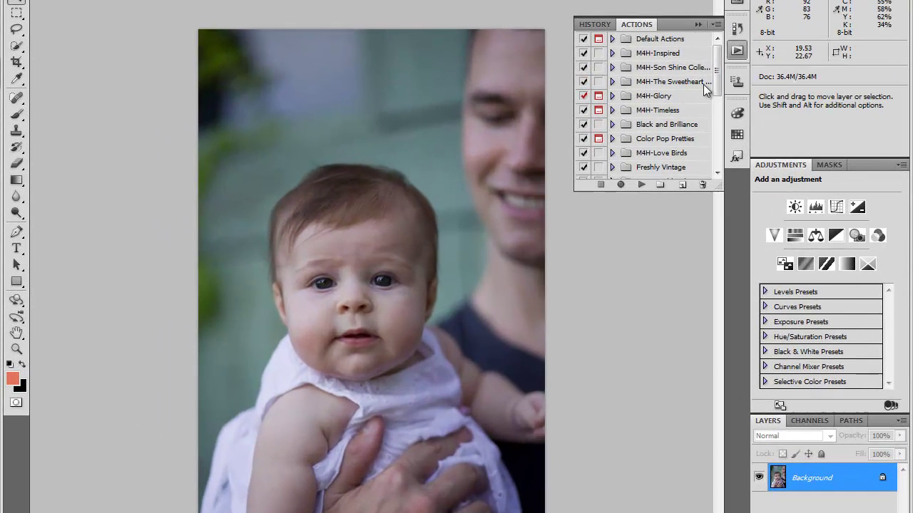
# Scroll the Actions panel and expand M4H-Hippy Dippy to list Peace Man, Breezey and Cherry Hill
pyautogui.moveTo(716, 82)
pyautogui.mouseDown()
pyautogui.moveTo(719, 134)
pyautogui.moveTo(718, 71)
pyautogui.mouseUp()
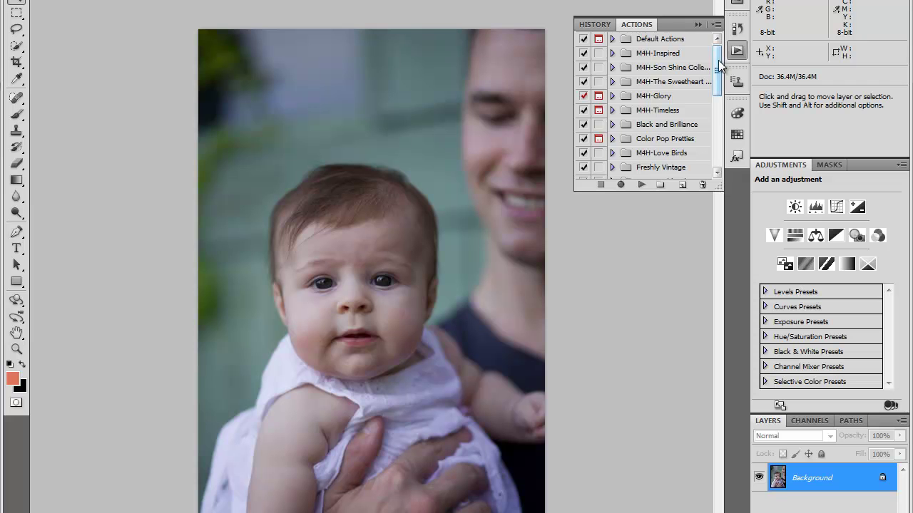
pyautogui.moveTo(720, 66); pyautogui.dragTo(719, 43)
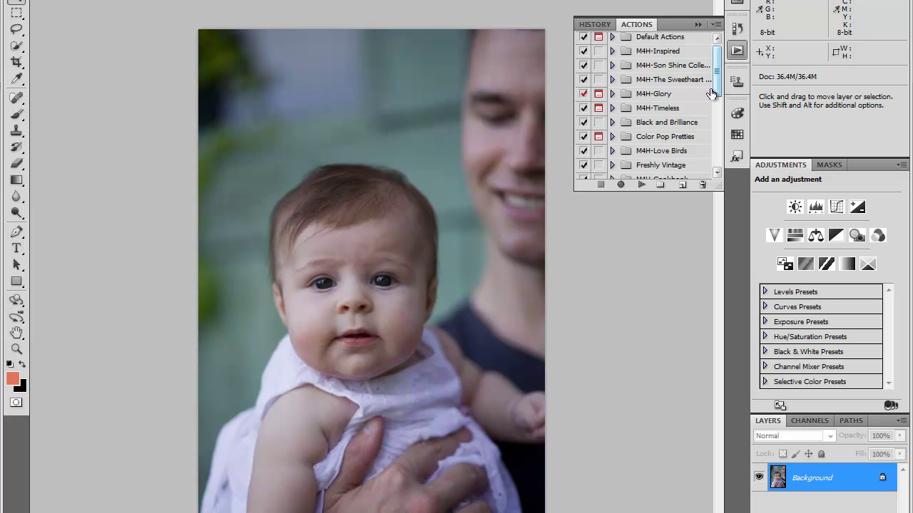
pyautogui.scroll(1, 716, 89)
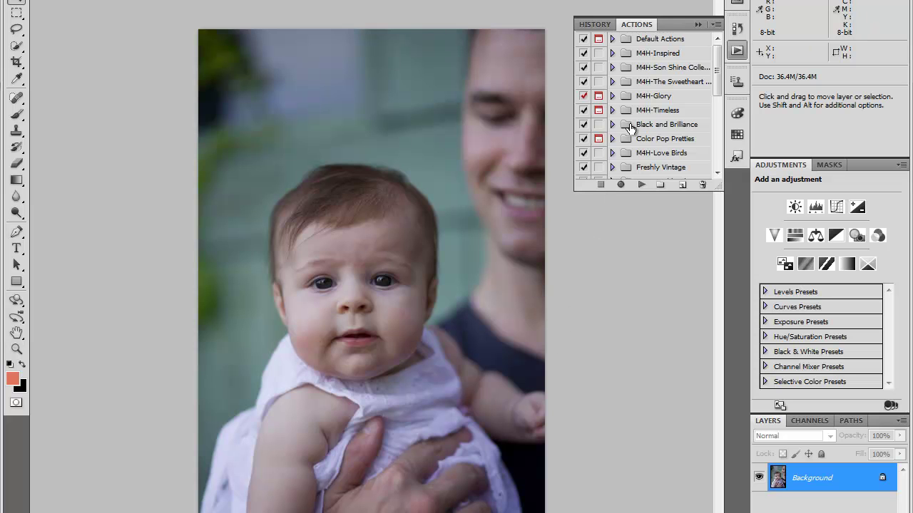
pyautogui.moveTo(719, 85); pyautogui.dragTo(725, 131)
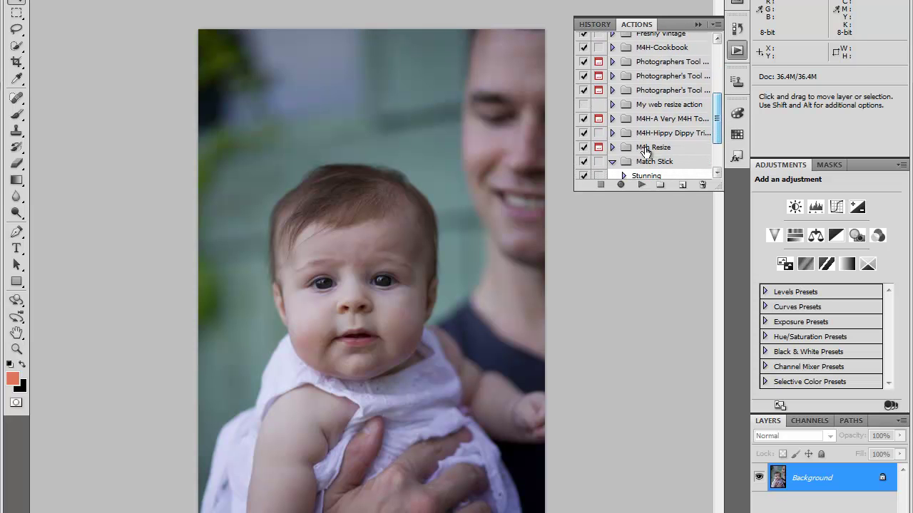
pyautogui.click(611, 134)
pyautogui.scroll(-3, 718, 109)
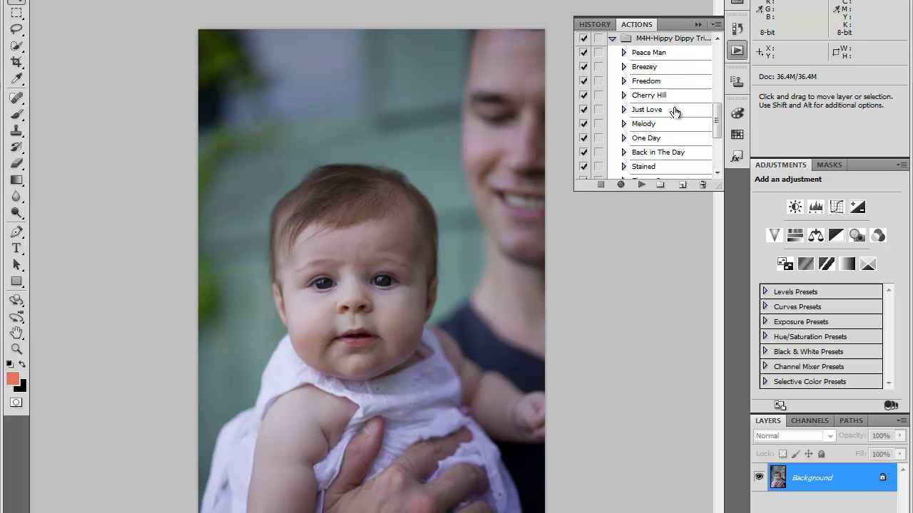
# Select the Just Love action and play it on the portrait
pyautogui.click(654, 112)
pyautogui.click(611, 39)
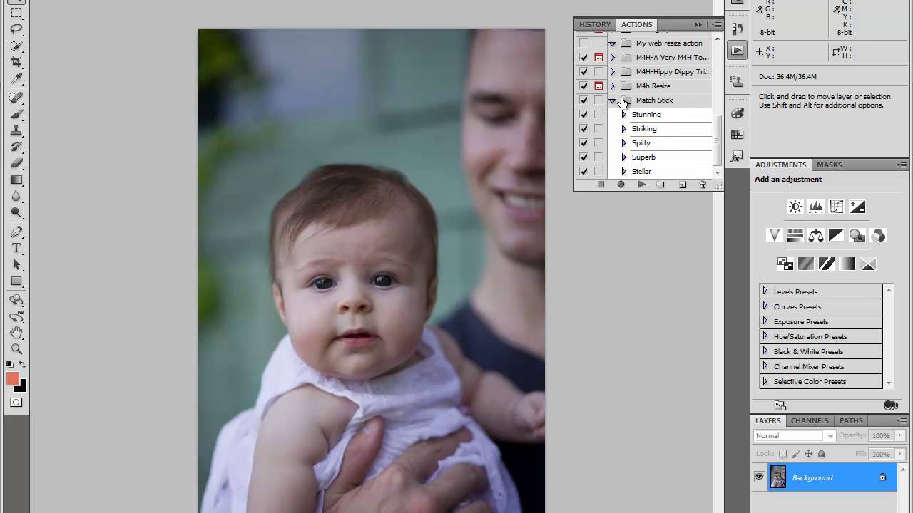
pyautogui.click(612, 72)
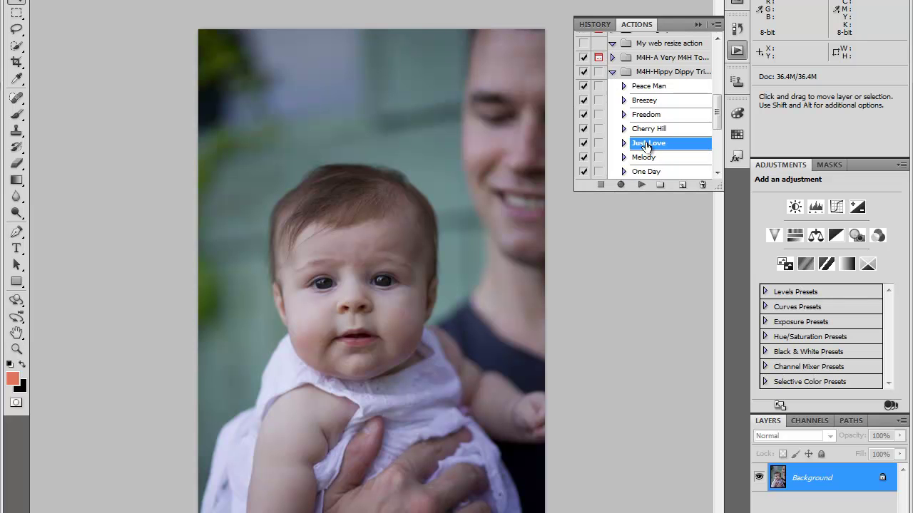
pyautogui.press('Up')
pyautogui.press('Up')
pyautogui.press('Up')
pyautogui.press('Up')
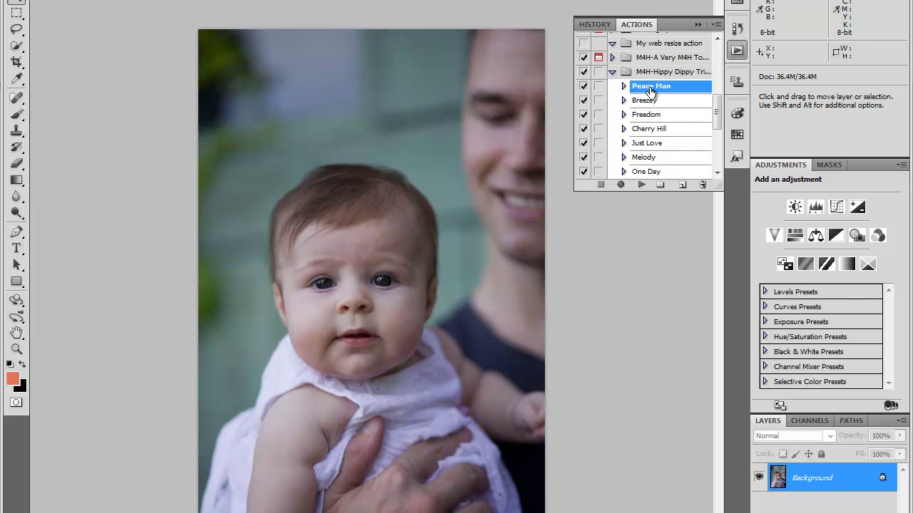
pyautogui.click(647, 142)
pyautogui.click(643, 185)
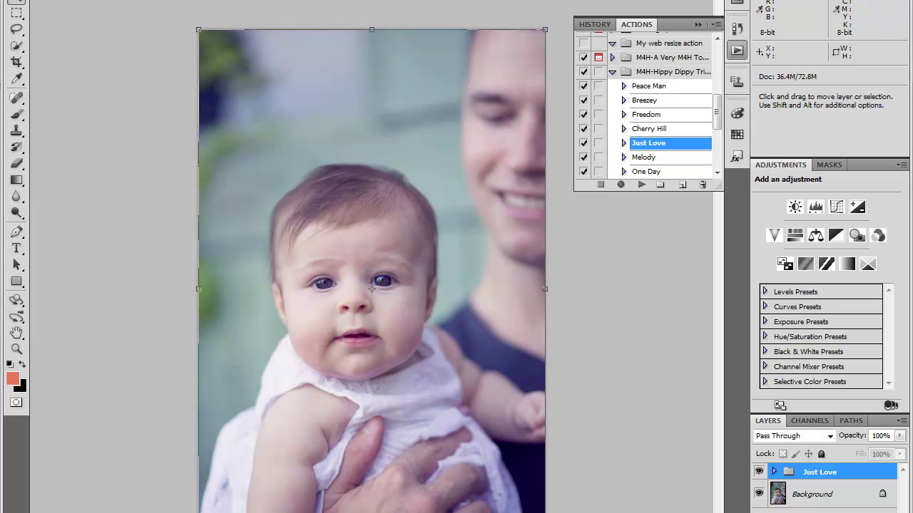
# Delete the Just Love group, restore it with Ctrl+Z, and expand the action's steps
pyautogui.press('Delete')
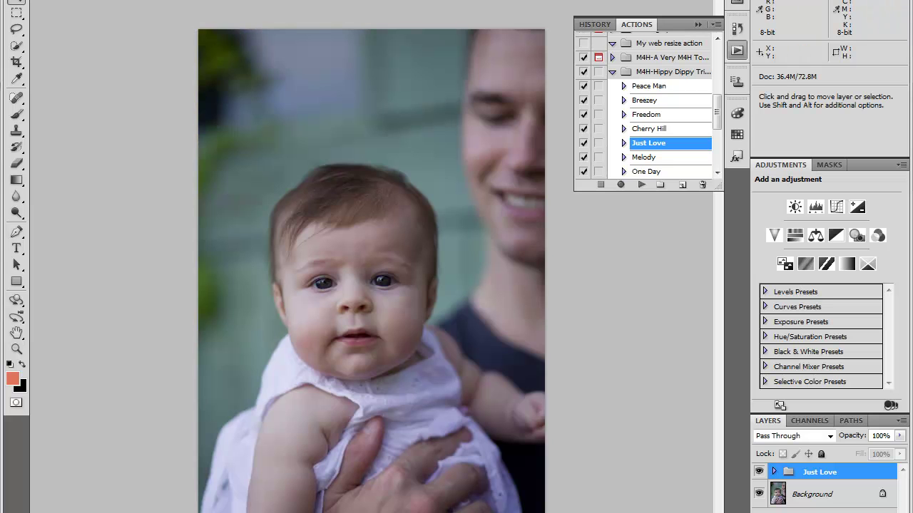
pyautogui.hotkey('ctrl', 'z')
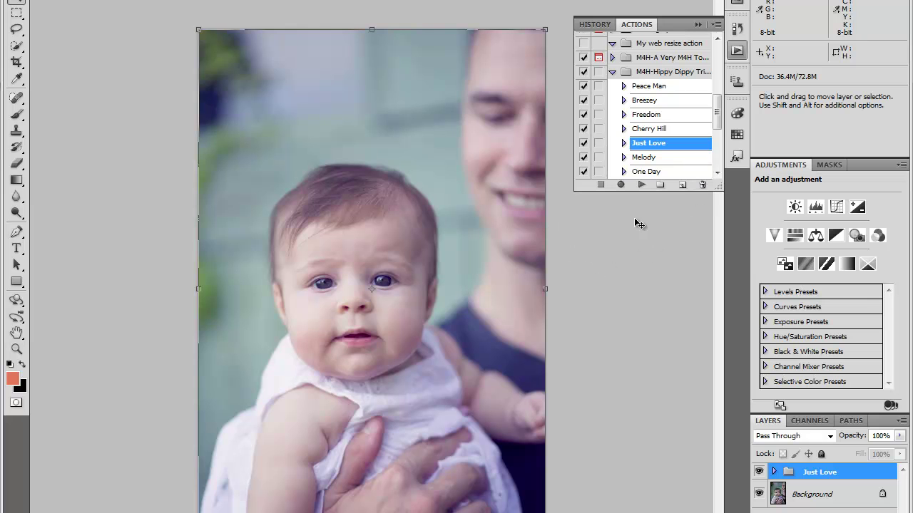
pyautogui.click(623, 144)
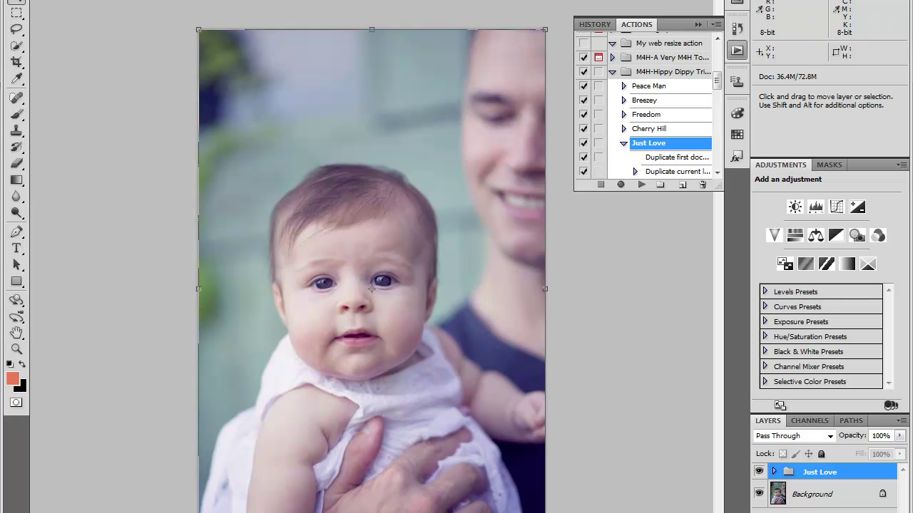
# Revert with F12 and replay Just Love from its Duplicate current layer step
pyautogui.press('F12')
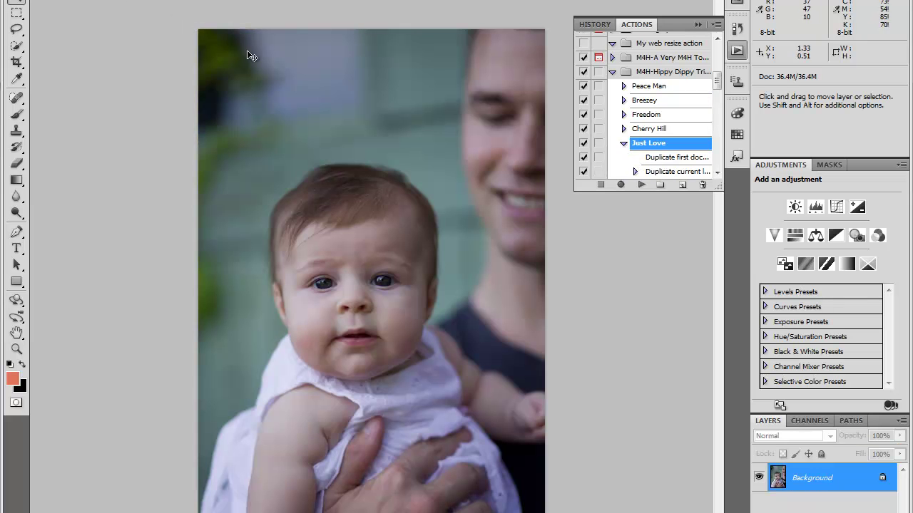
pyautogui.click(657, 162)
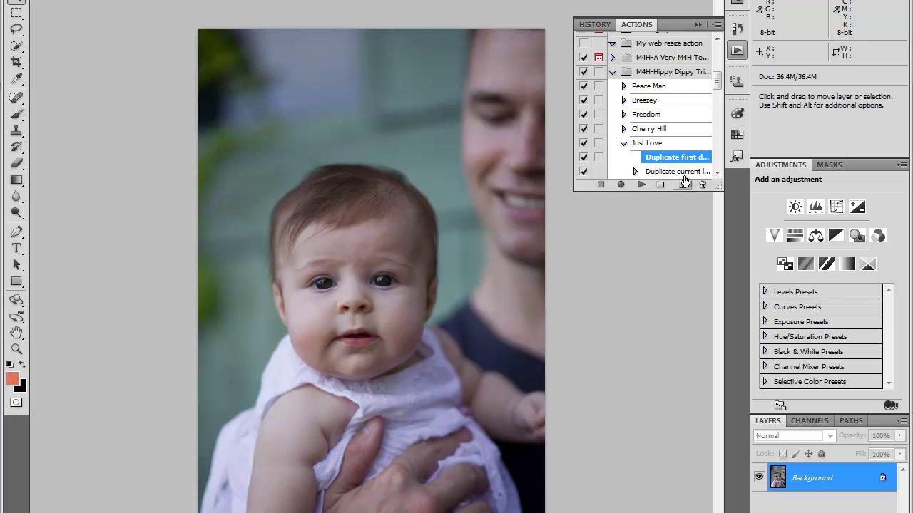
pyautogui.click(663, 173)
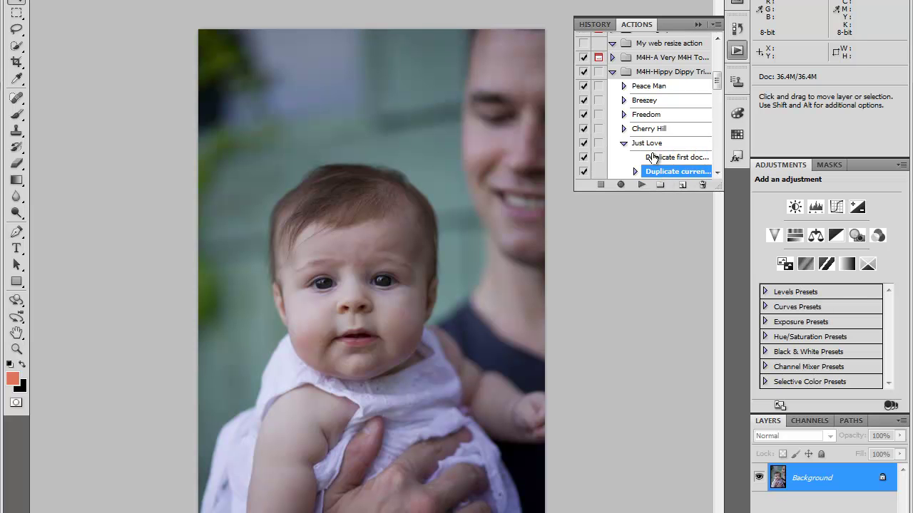
pyautogui.click(641, 185)
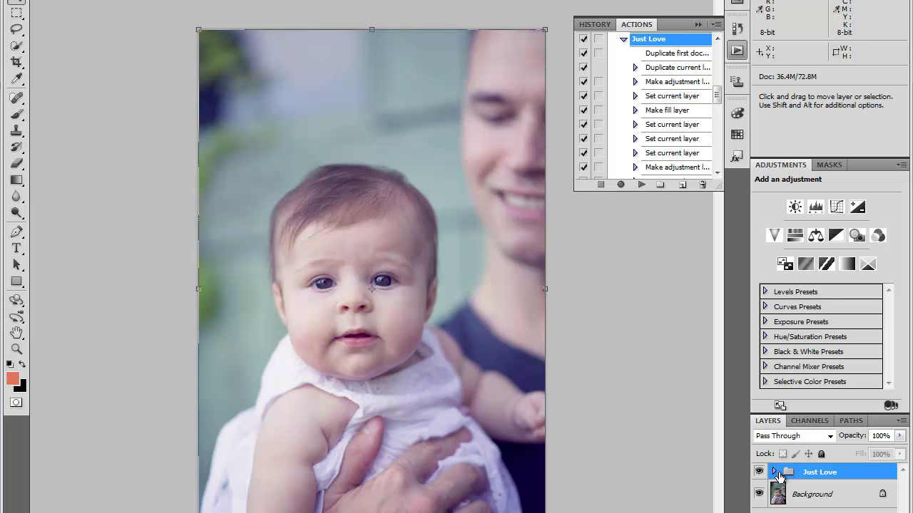
# Ungroup the Just Love layers and regroup them as Group 1 via the Layer menu
pyautogui.click(775, 472)
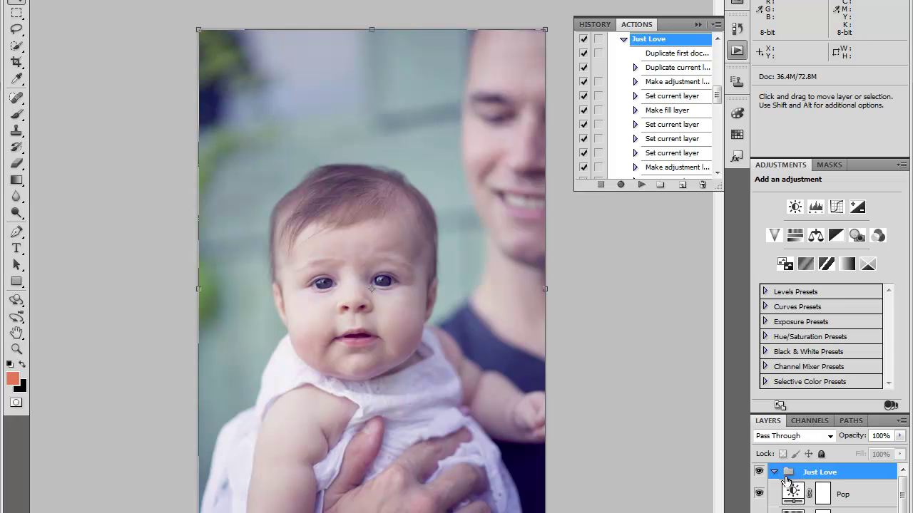
pyautogui.rightClick(787, 482)
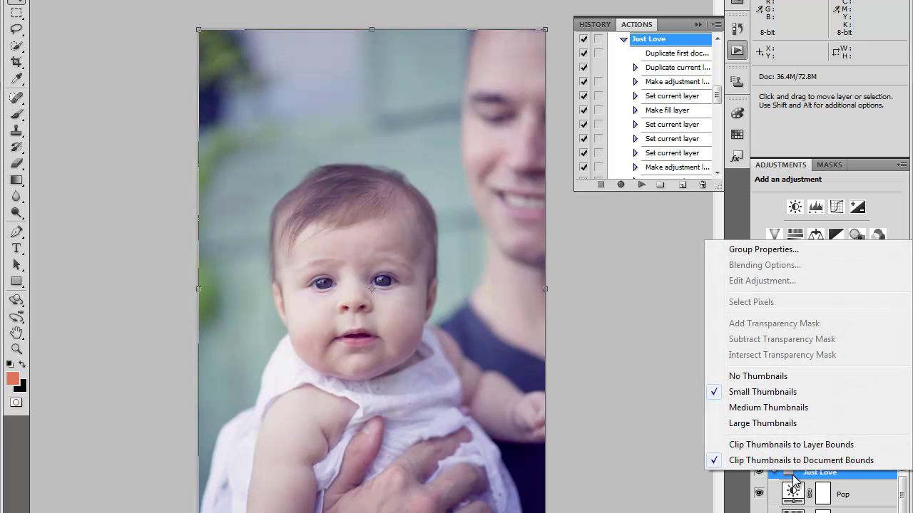
pyautogui.press('Escape')
pyautogui.hotkey('alt', 'l')
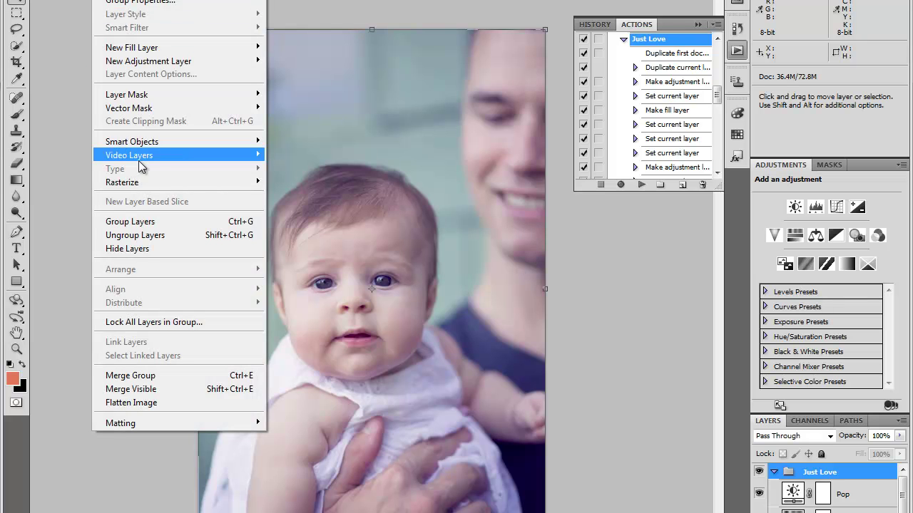
pyautogui.click(146, 236)
pyautogui.hotkey('alt', 'l')
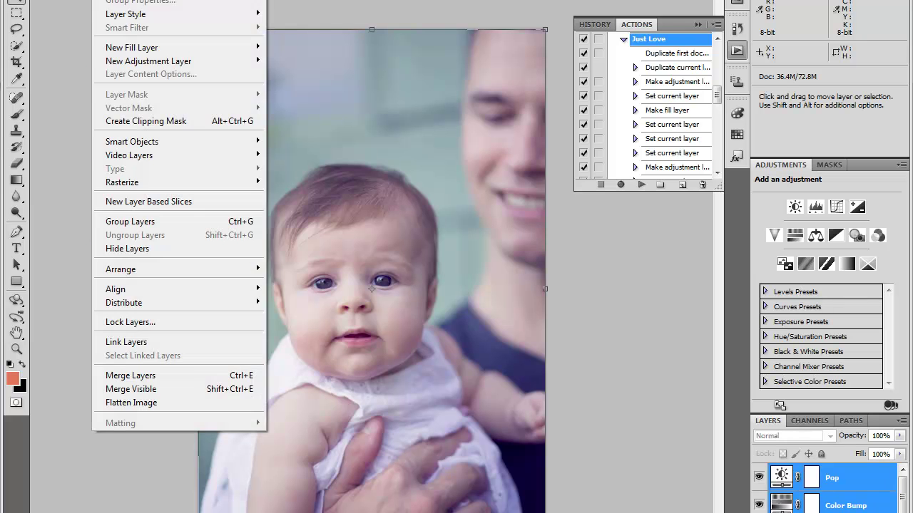
pyautogui.click(140, 222)
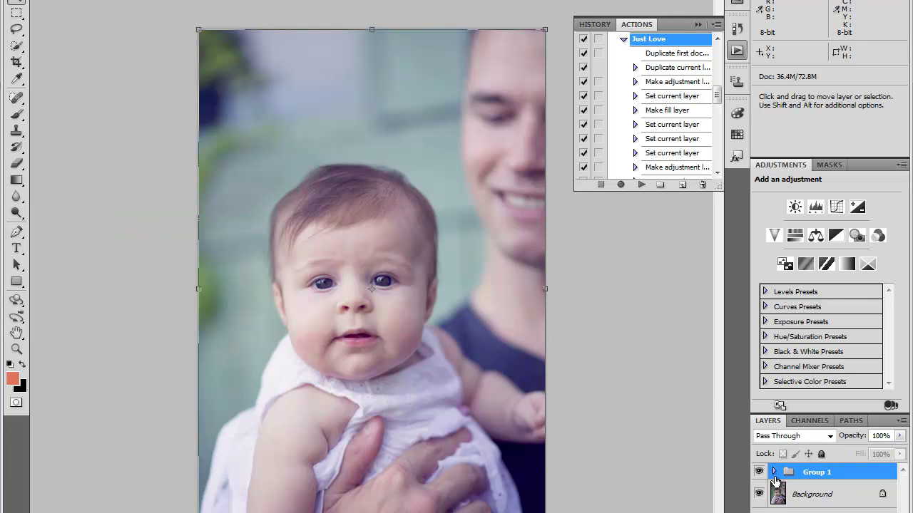
# Expand Group 1 and toggle one adjustment layer's visibility to compare the look
pyautogui.click(774, 472)
pyautogui.click(775, 472)
pyautogui.click(774, 472)
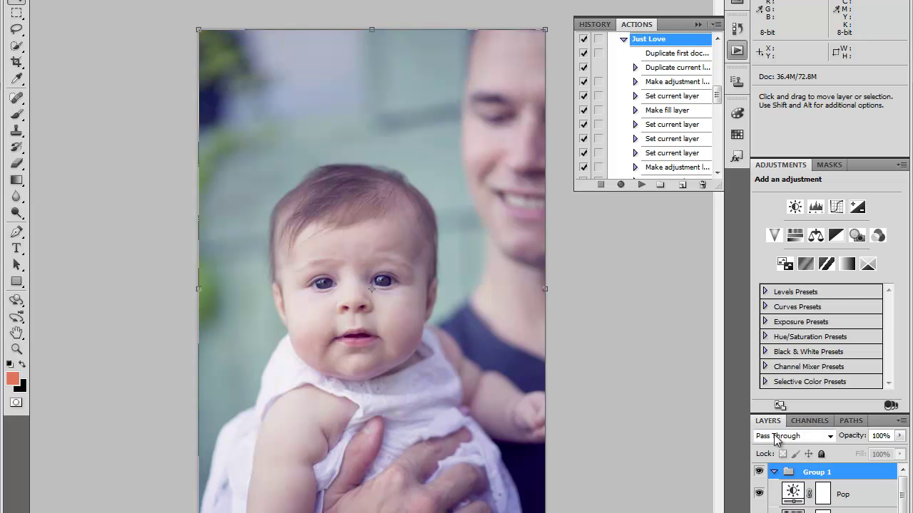
pyautogui.scroll(-5, 827, 492)
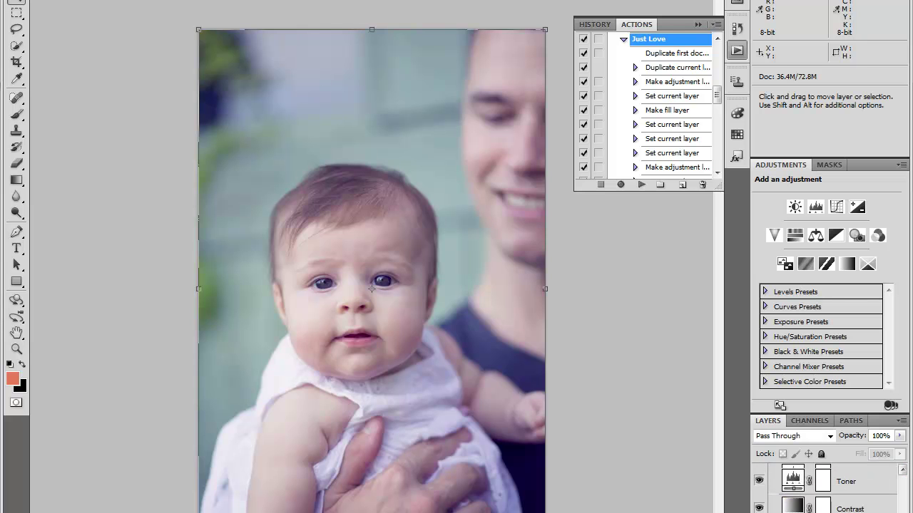
pyautogui.scroll(5, 759, 478)
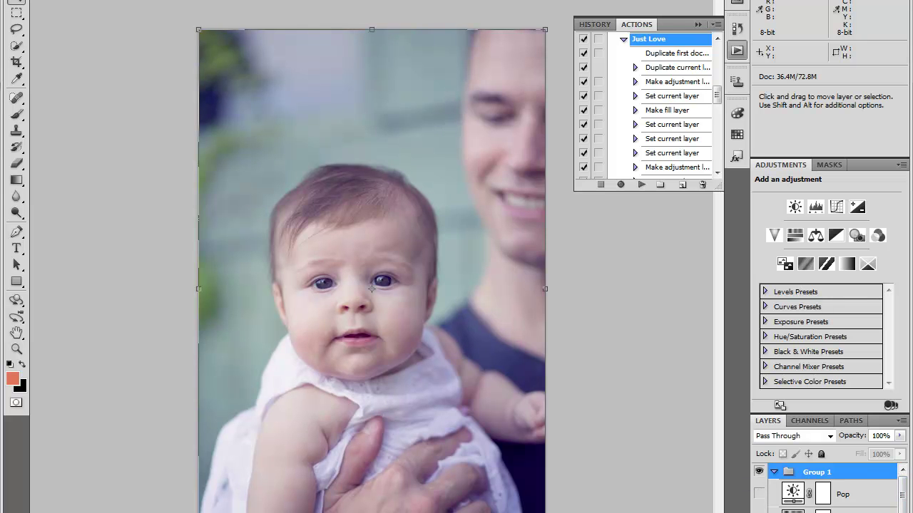
pyautogui.scroll(-2, 827, 492)
pyautogui.click(758, 510)
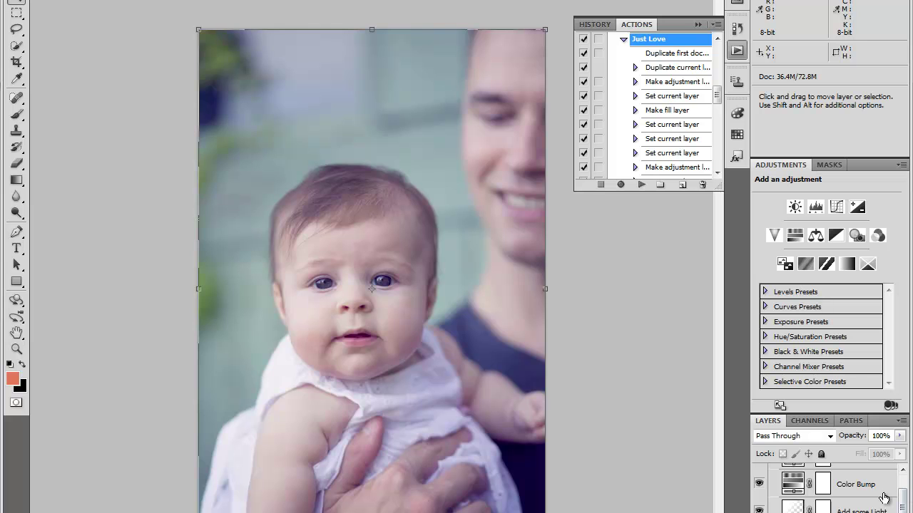
pyautogui.scroll(2, 903, 499)
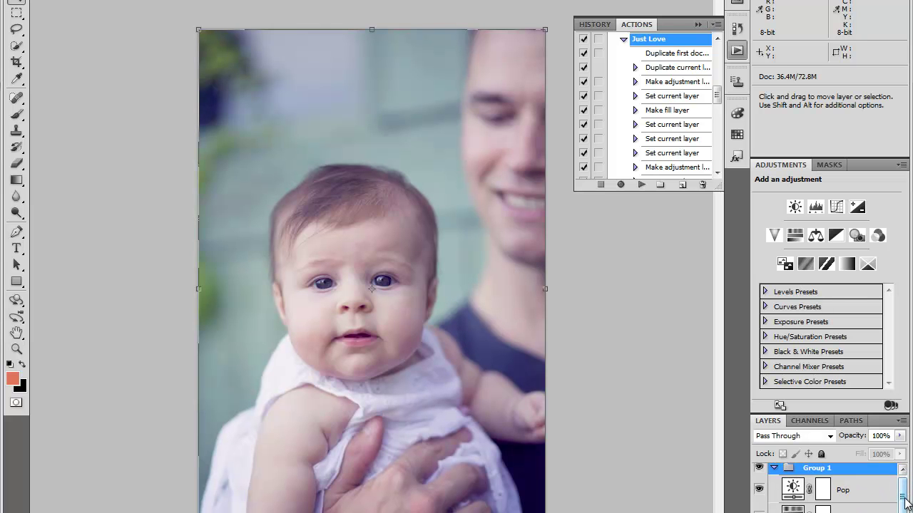
pyautogui.scroll(-2, 903, 496)
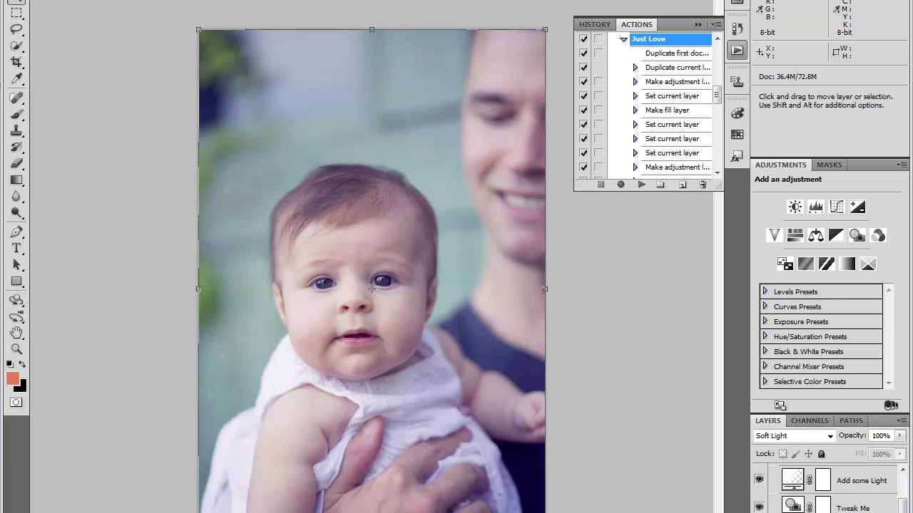
# Set the Levels layer's midtones to 0.91, then flatten the image
pyautogui.click(791, 481)
pyautogui.click(787, 503)
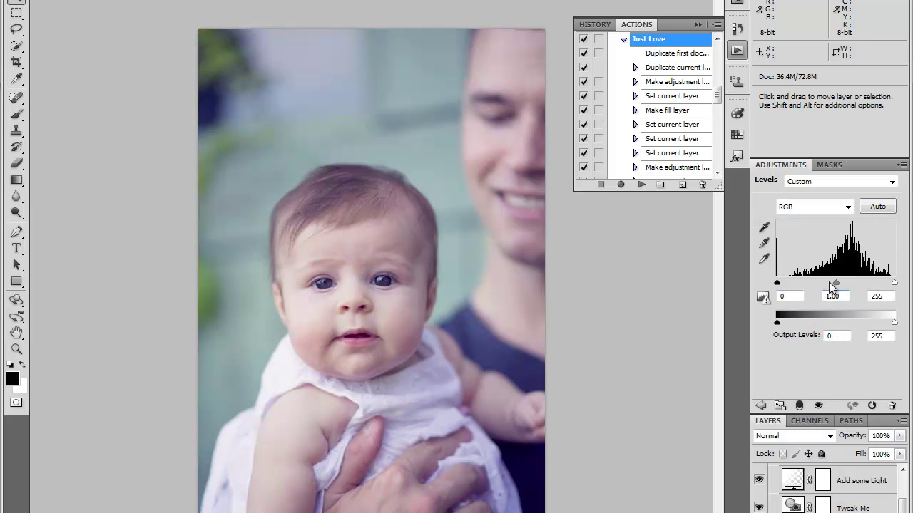
pyautogui.moveTo(834, 284)
pyautogui.mouseDown()
pyautogui.moveTo(816, 290)
pyautogui.moveTo(838, 285)
pyautogui.mouseUp()
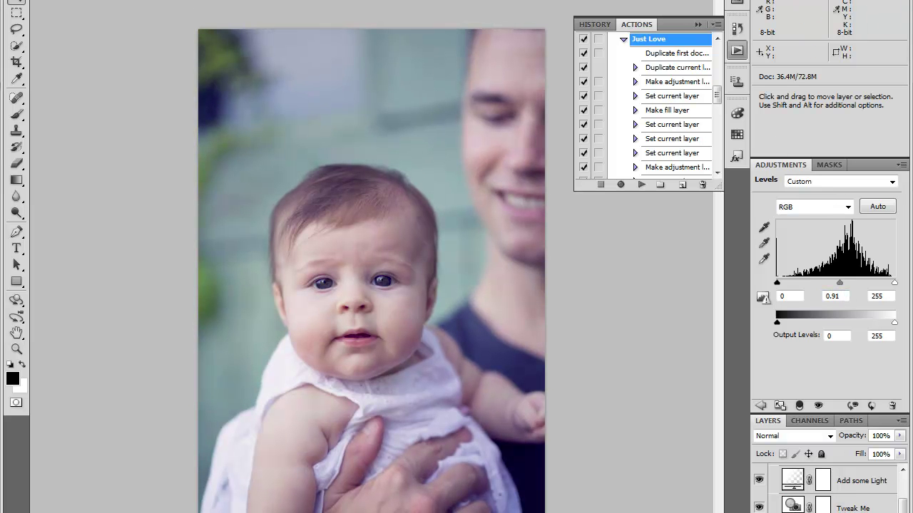
pyautogui.hotkey('alt', 'l')
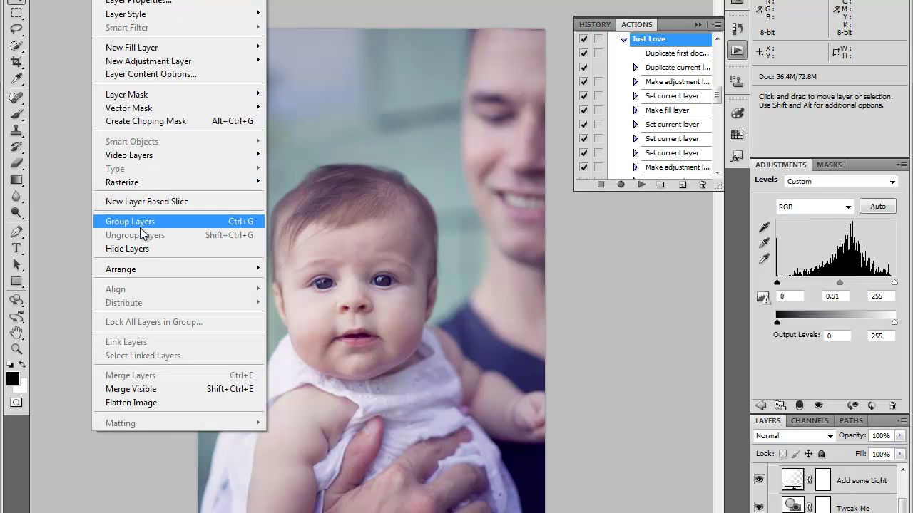
pyautogui.click(175, 405)
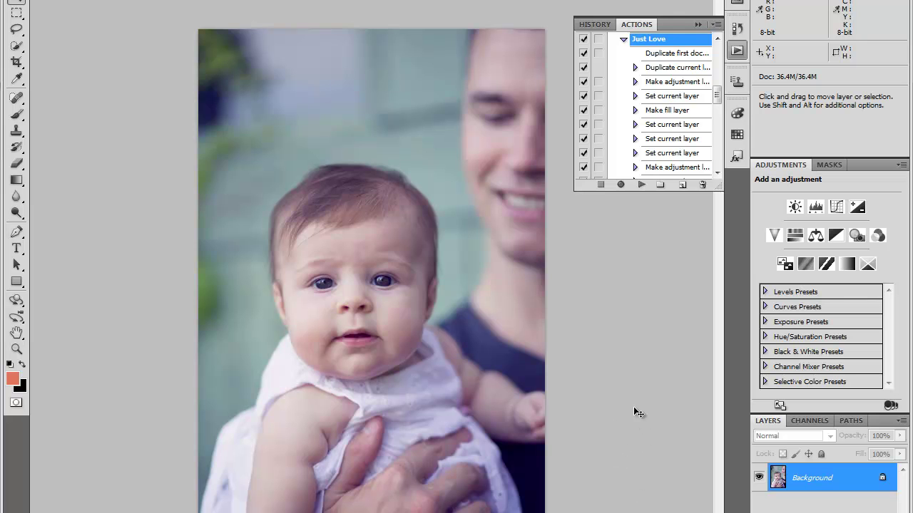
# Play Soft Pop from Photographers Tool and lower its Soft Light copy layer to 19% opacity
pyautogui.click(623, 41)
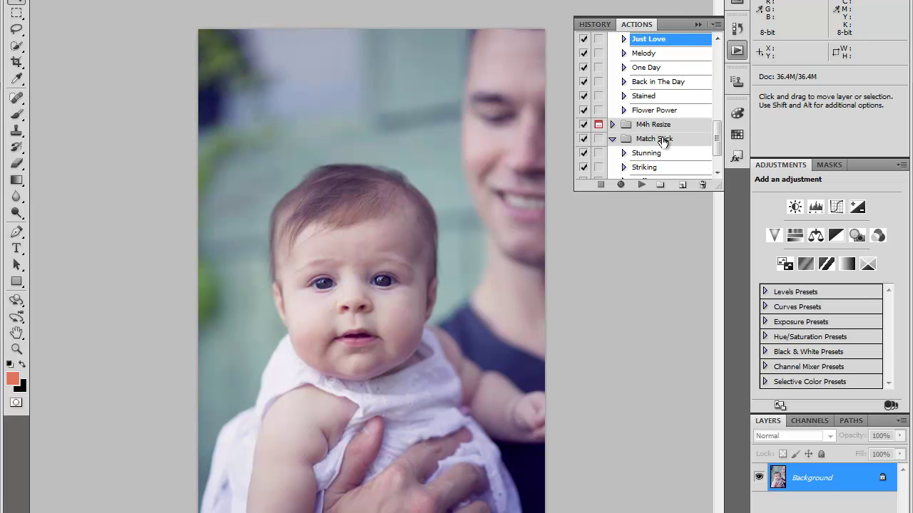
pyautogui.moveTo(716, 142); pyautogui.dragTo(723, 95)
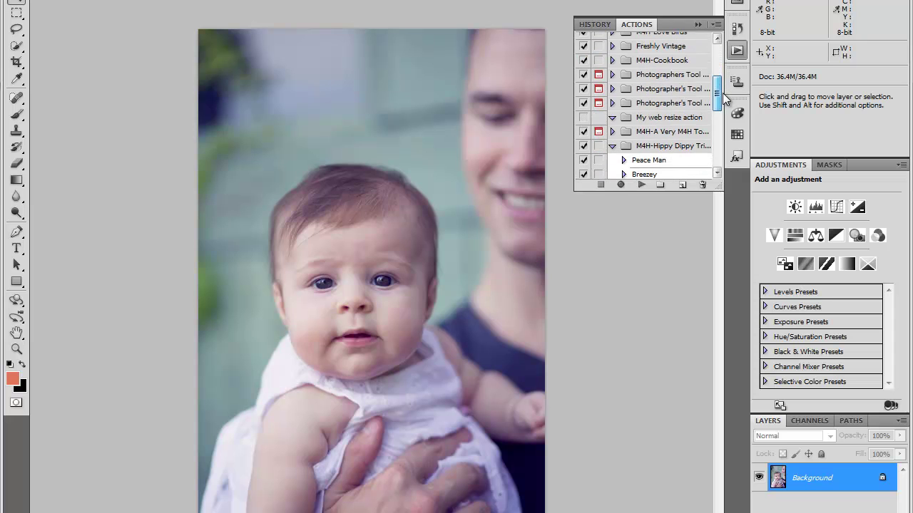
pyautogui.click(612, 74)
pyautogui.click(645, 119)
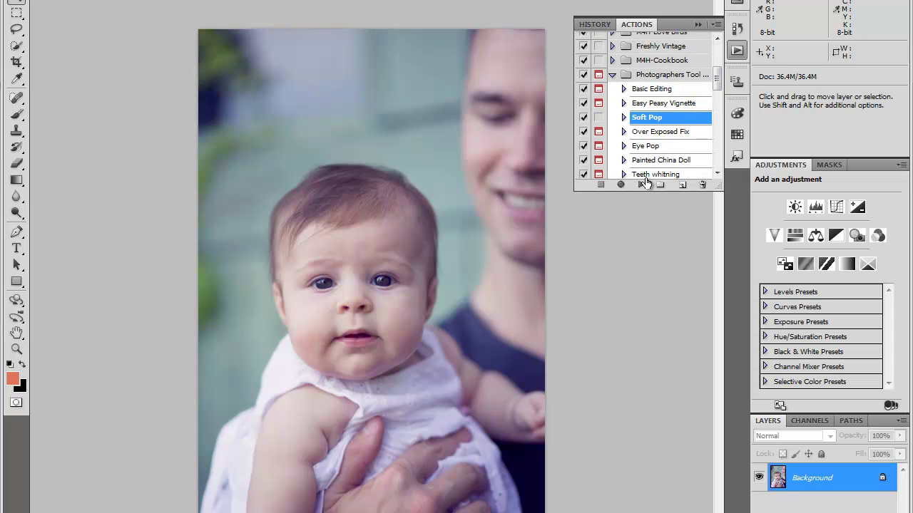
pyautogui.click(641, 185)
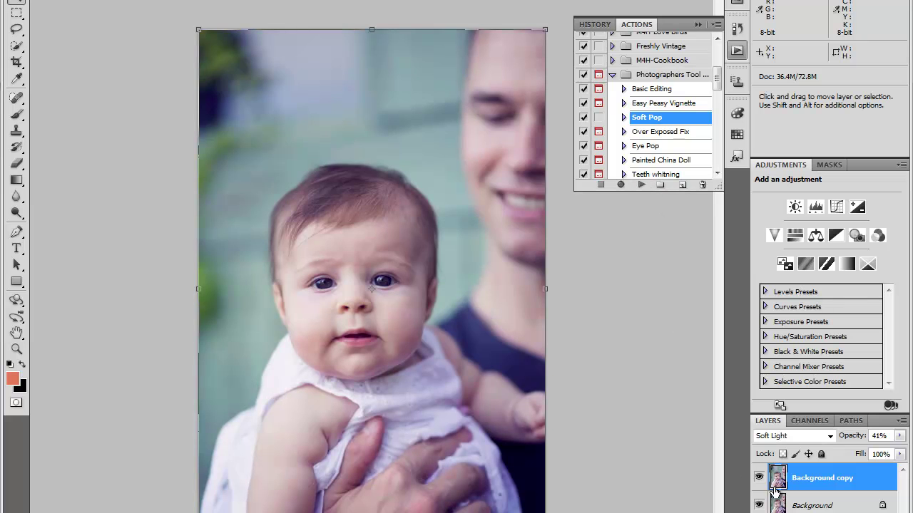
pyautogui.moveTo(900, 435); pyautogui.dragTo(849, 456)
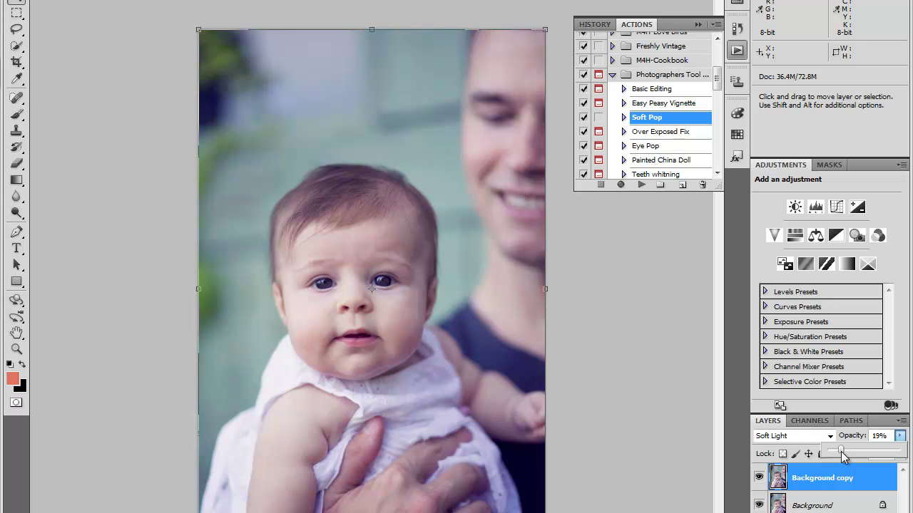
pyautogui.click(130, 2)
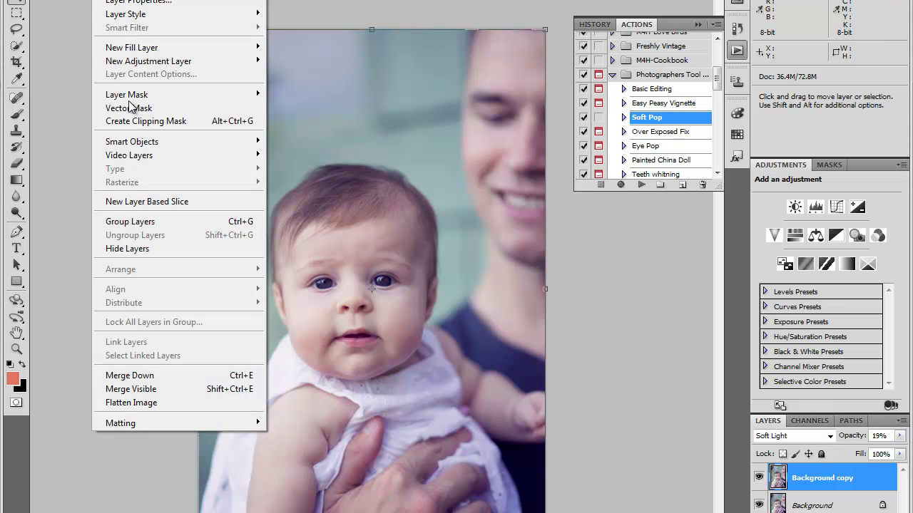
# Flatten the Soft Pop result and run the Stark Contrast action, clicking Continue at its message
pyautogui.click(149, 403)
pyautogui.click(611, 75)
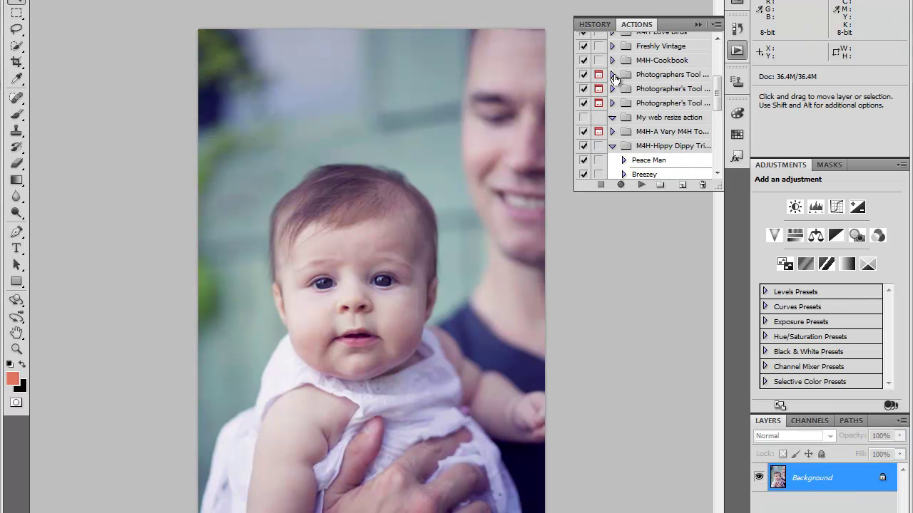
pyautogui.click(612, 131)
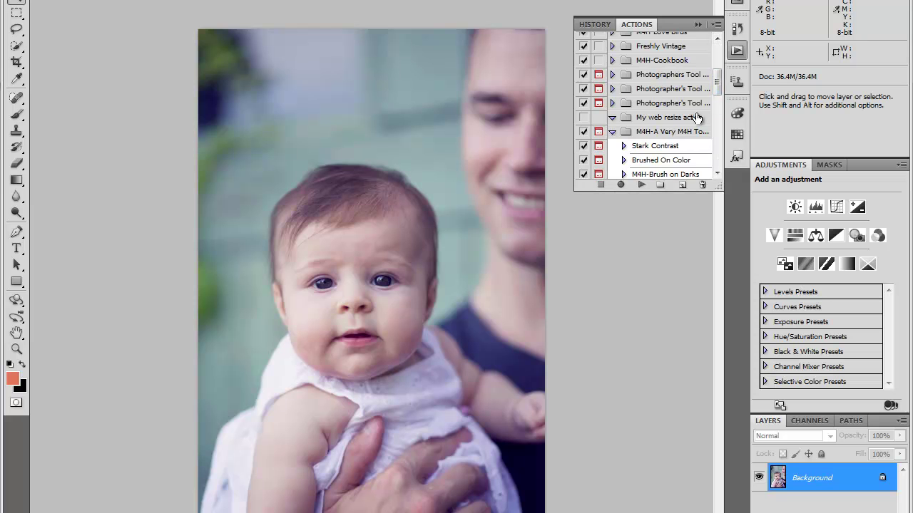
pyautogui.scroll(-3, 710, 100)
pyautogui.click(658, 84)
pyautogui.click(642, 185)
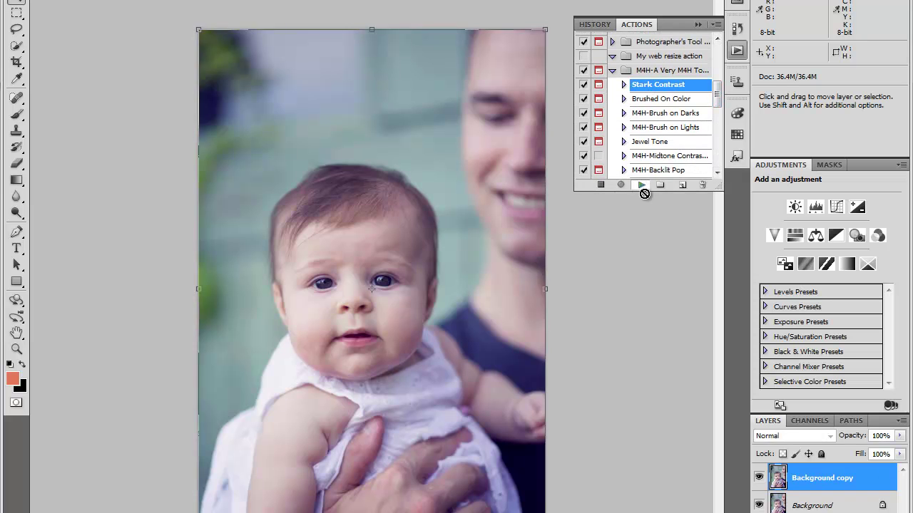
pyautogui.click(397, 178)
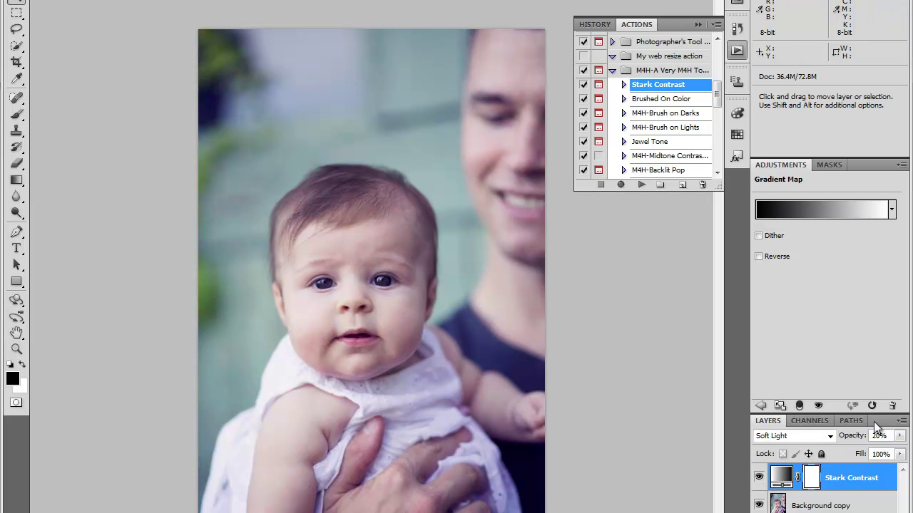
# Lower the Stark Contrast layer to 15% opacity and flatten it into Background
pyautogui.click(899, 436)
pyautogui.moveTo(842, 452); pyautogui.dragTo(839, 453)
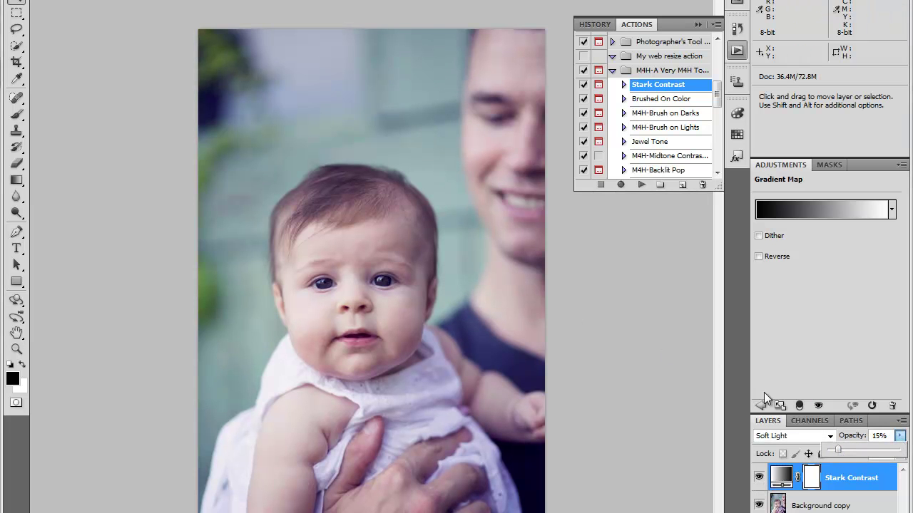
pyautogui.click(107, 0)
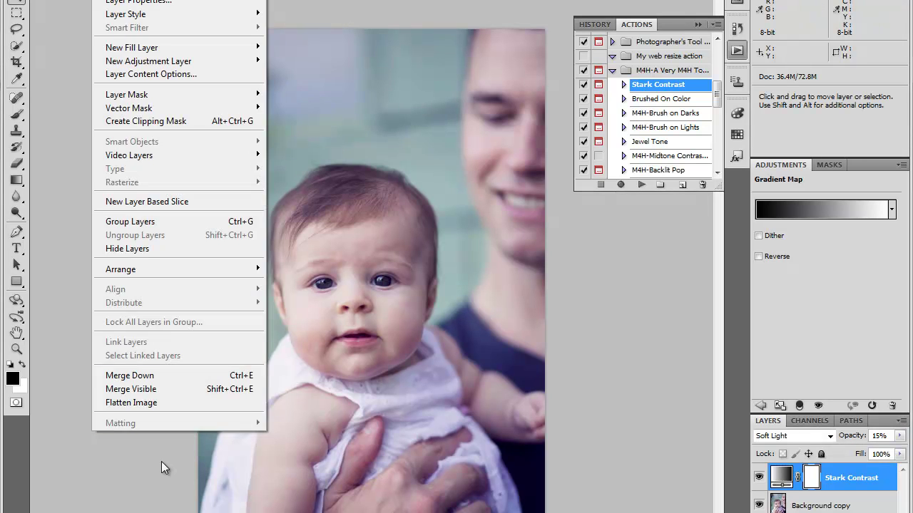
pyautogui.click(223, 403)
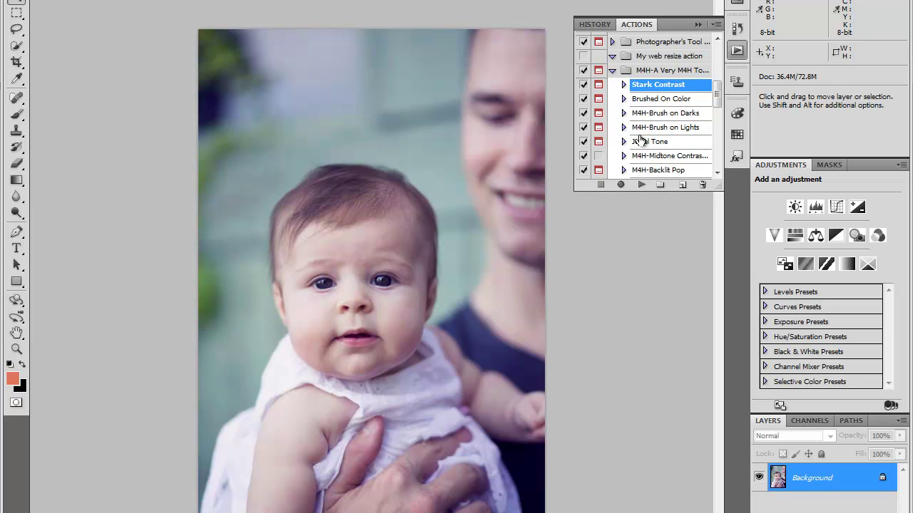
# Add a Selective Color layer with Neutrals set to Yellow +9 and Black -8
pyautogui.click(612, 69)
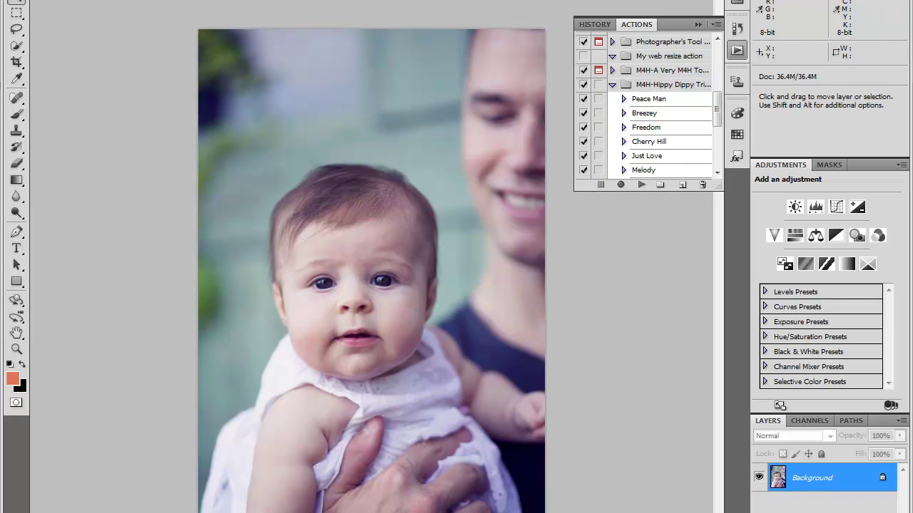
pyautogui.click(770, 510)
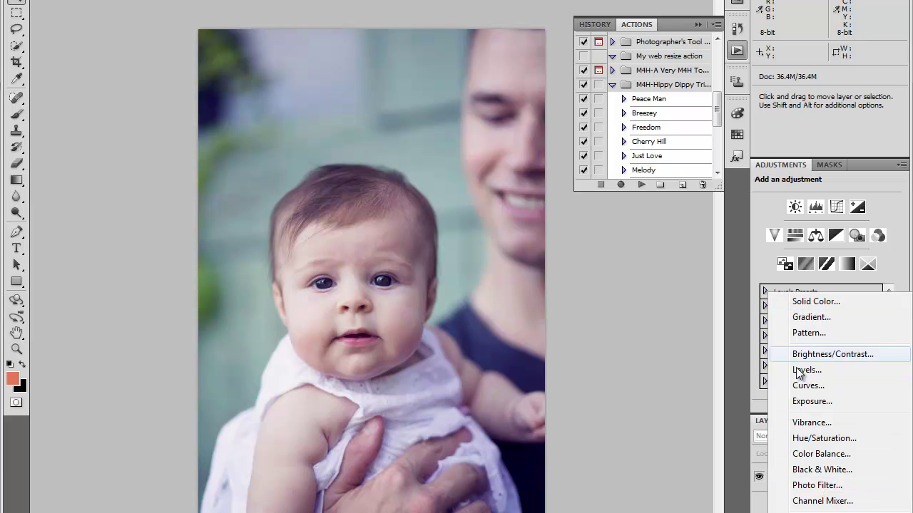
pyautogui.click(820, 512)
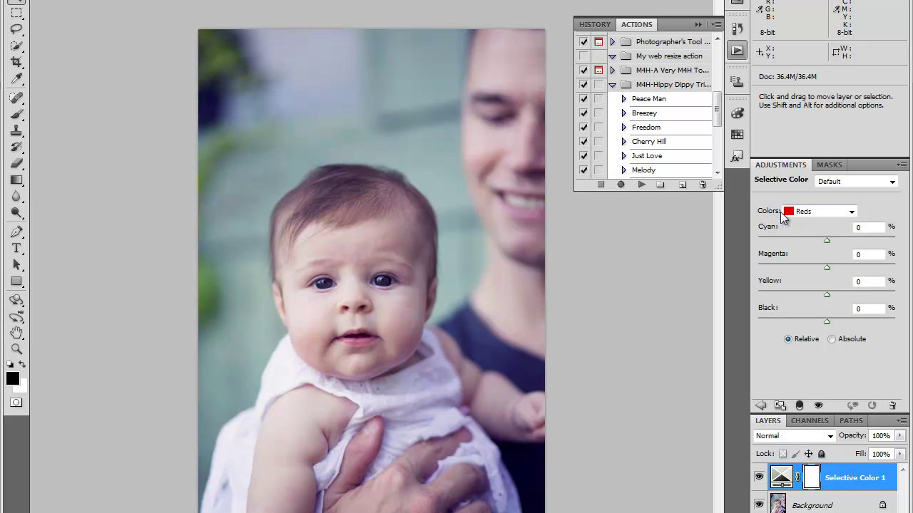
pyautogui.click(797, 212)
pyautogui.click(813, 305)
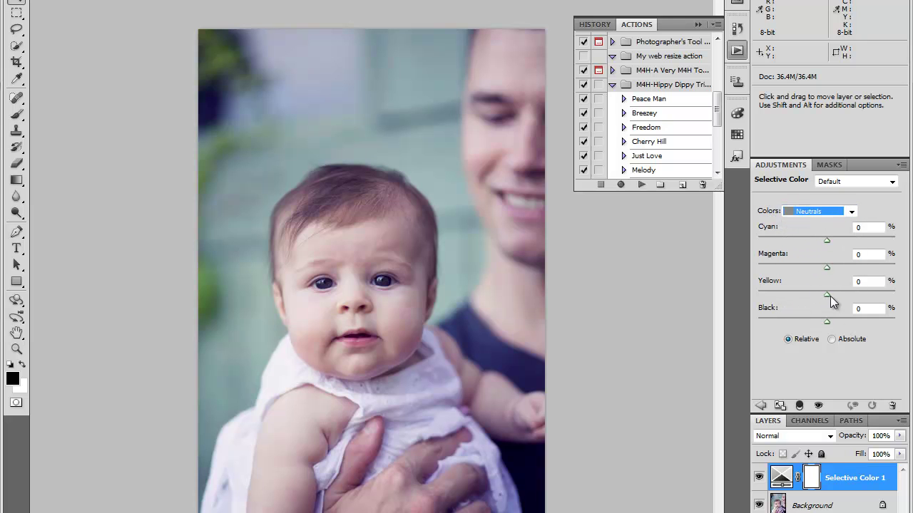
pyautogui.moveTo(832, 295); pyautogui.dragTo(835, 296)
pyautogui.moveTo(833, 295); pyautogui.dragTo(820, 322)
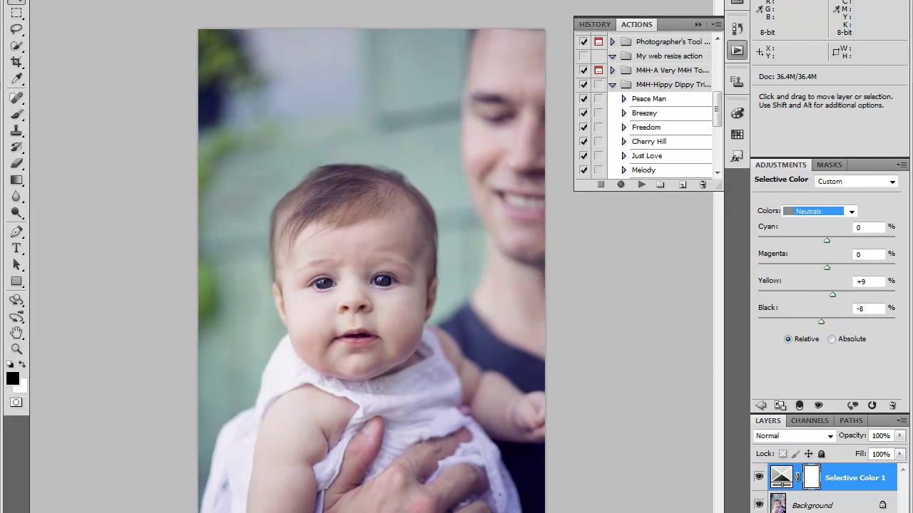
# Flatten the Selective Color edit and play Ashlyn-Little Sunshine from M4H-The Sweetheart
pyautogui.click(107, 0)
pyautogui.click(131, 403)
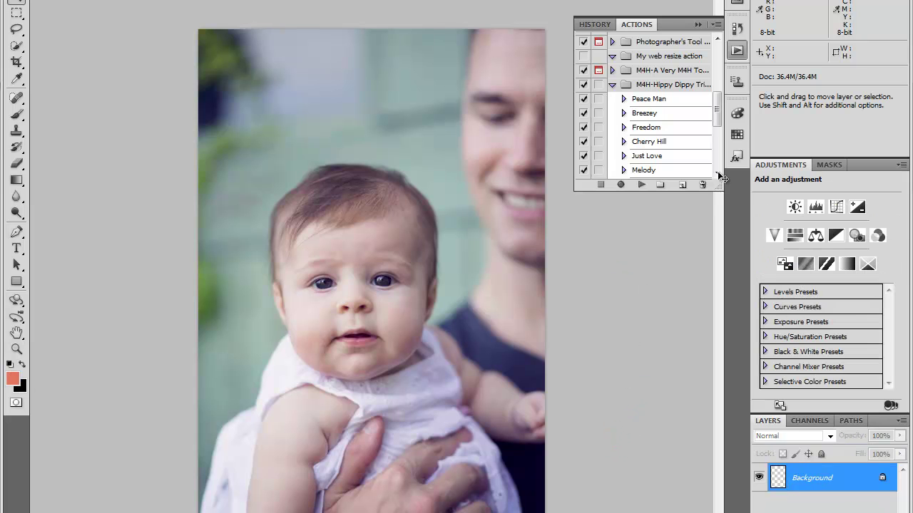
pyautogui.moveTo(718, 132); pyautogui.dragTo(718, 84)
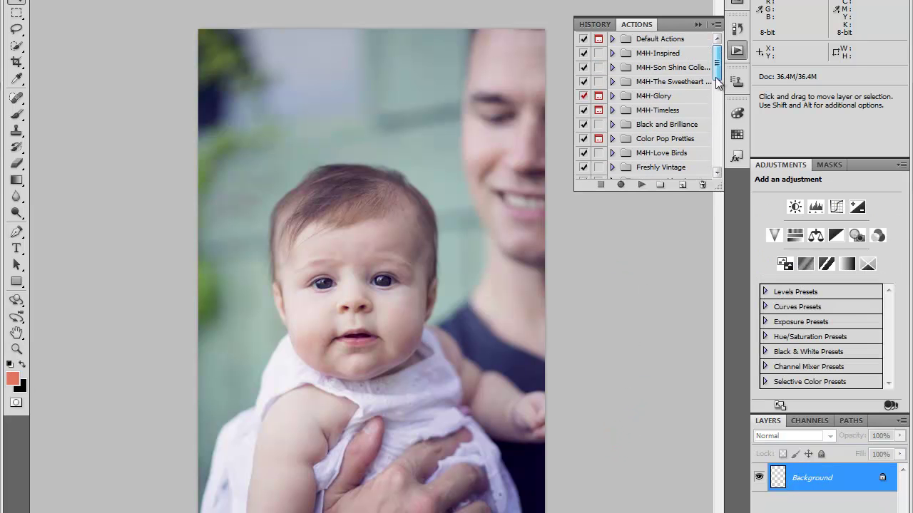
pyautogui.click(611, 82)
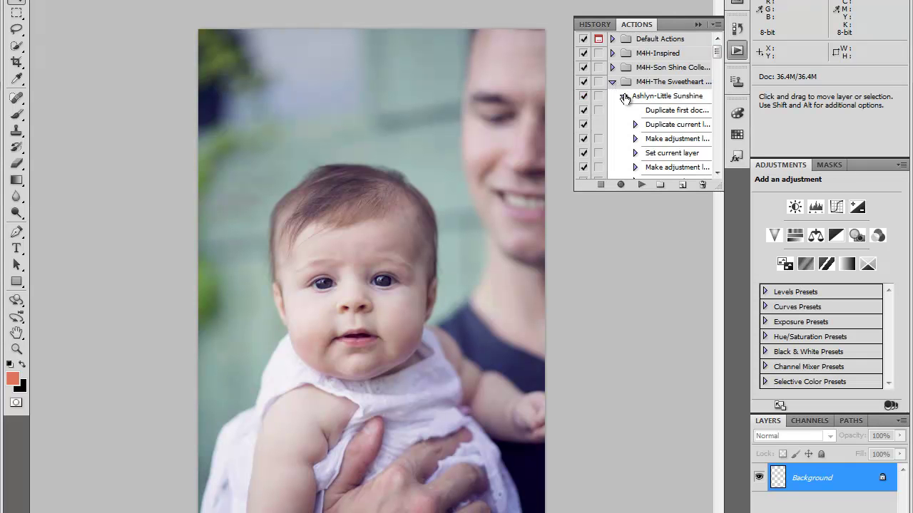
pyautogui.click(624, 96)
pyautogui.click(656, 101)
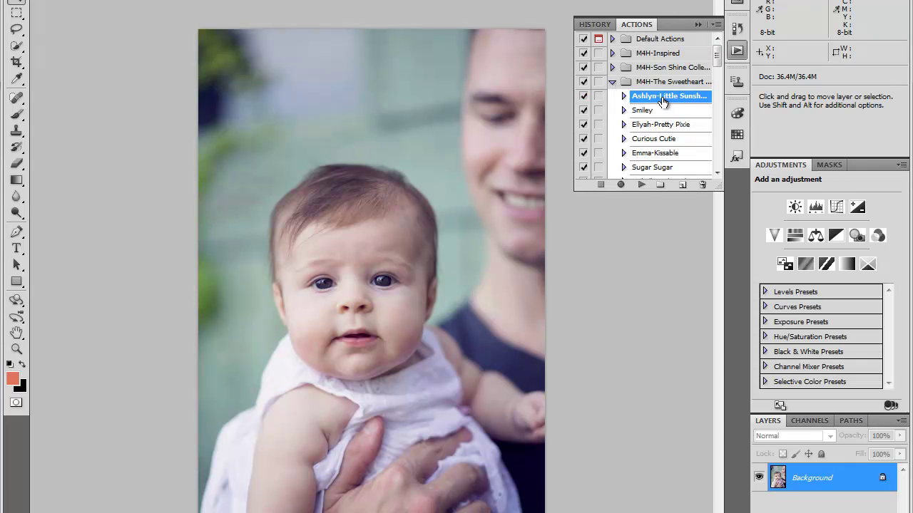
pyautogui.click(641, 186)
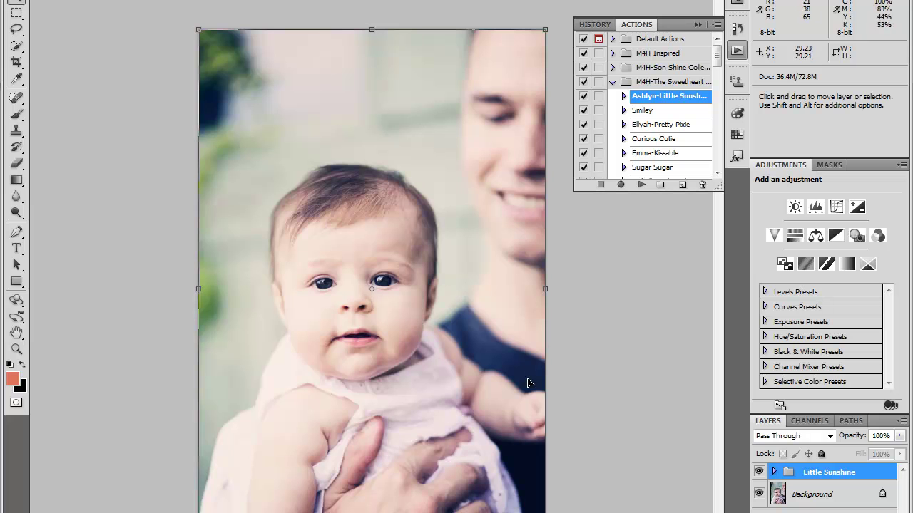
# Set the Little Sunshine group to 59% opacity and toggle its Boost up layer to compare
pyautogui.click(899, 435)
pyautogui.moveTo(899, 451); pyautogui.dragTo(870, 454)
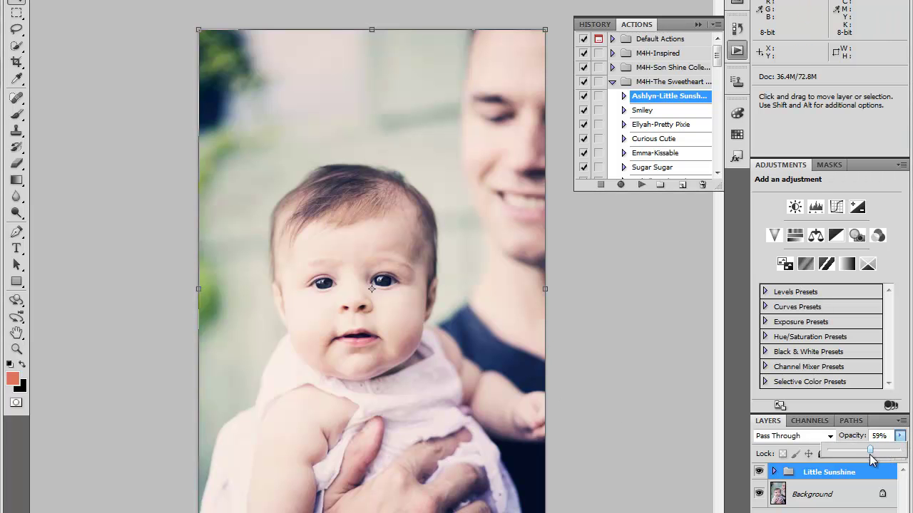
pyautogui.click(773, 472)
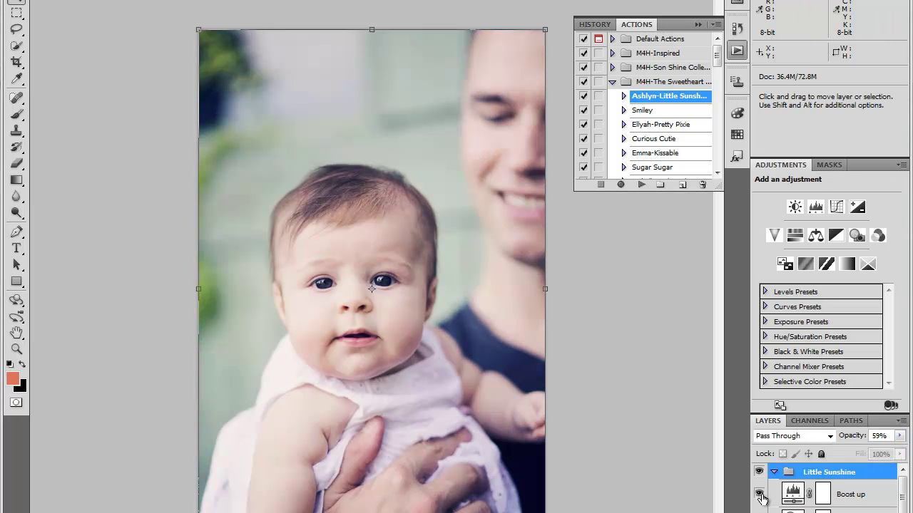
pyautogui.click(759, 495)
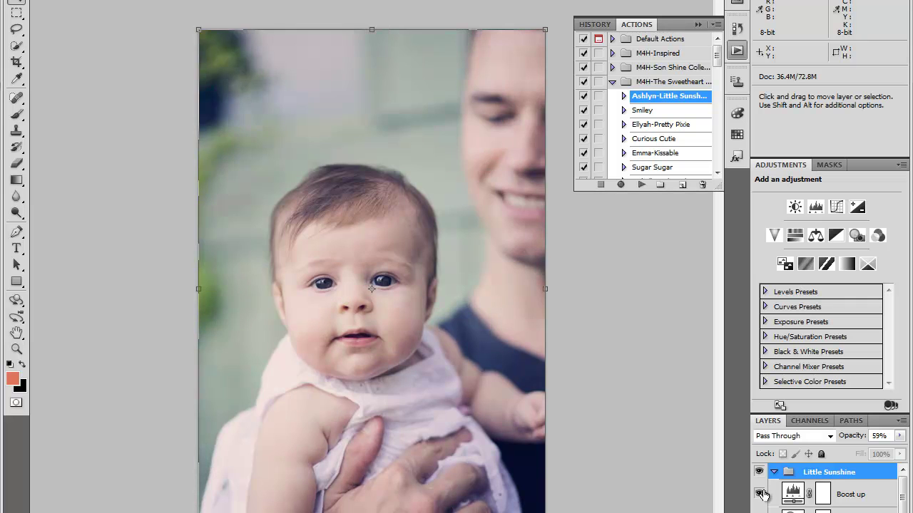
pyautogui.click(759, 494)
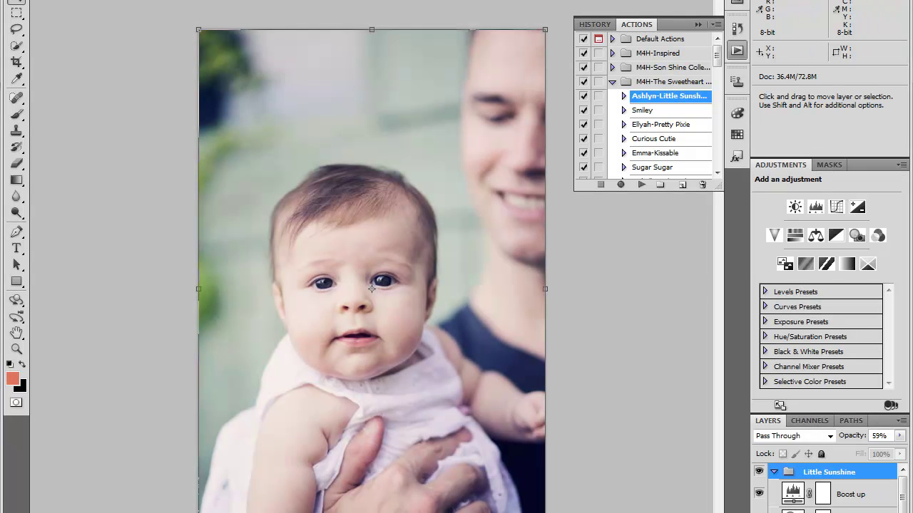
pyautogui.click(103, 0)
# Use Flatten Image to merge the Little Sunshine group into one Background layer
pyautogui.click(136, 402)
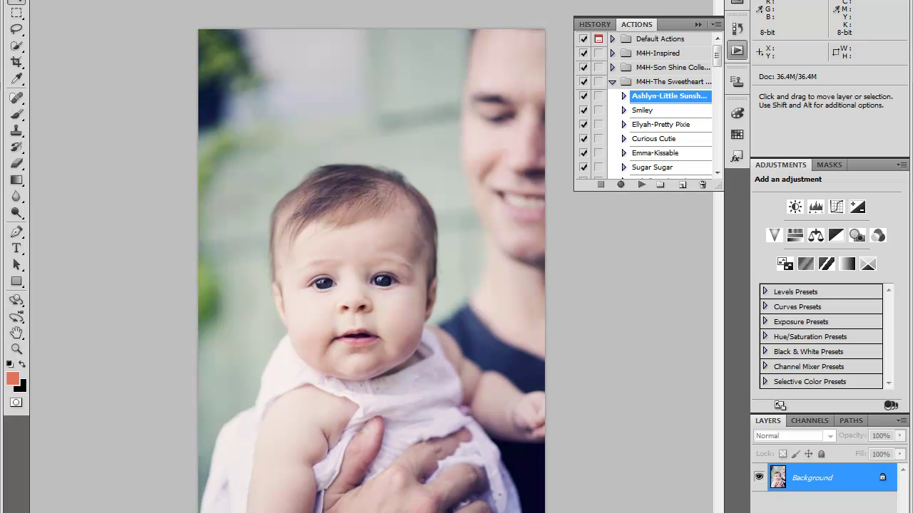
# Collapse the M4H-The Sweetheart action set and scroll down to the Match Stick actions
pyautogui.click(612, 82)
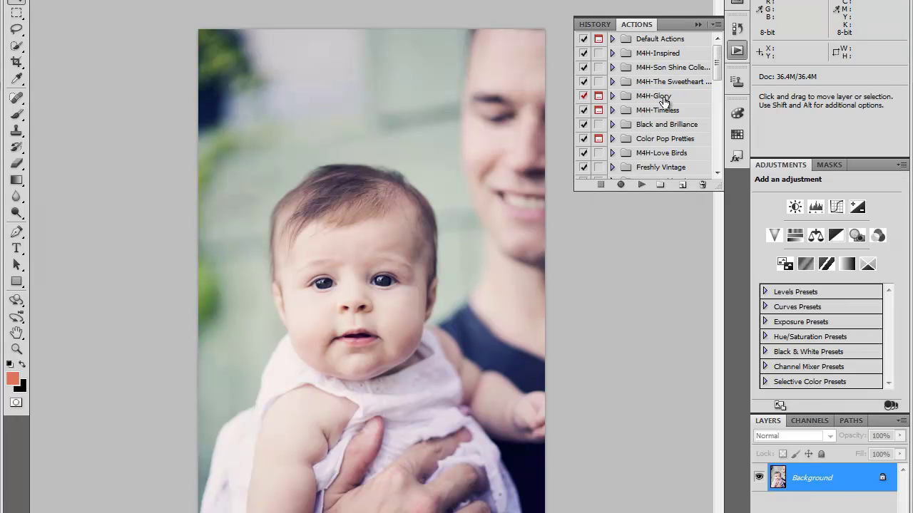
pyautogui.moveTo(718, 70); pyautogui.dragTo(715, 150)
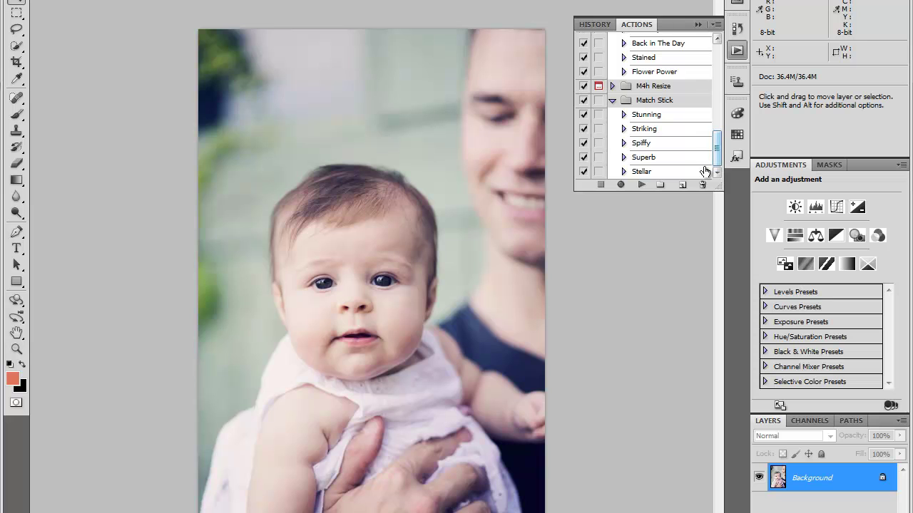